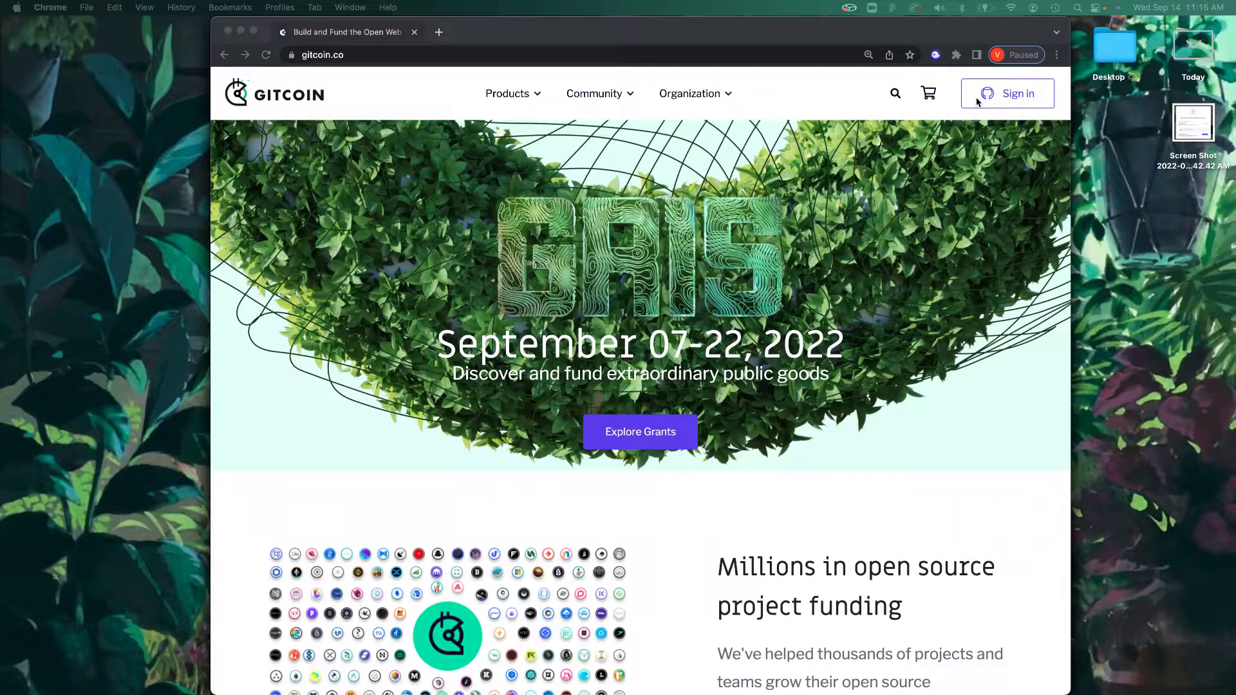
# Step: Start signing in to Gitcoin through GitHub from the Sign in button
pyautogui.click(1004, 93)
pyautogui.click(1007, 95)
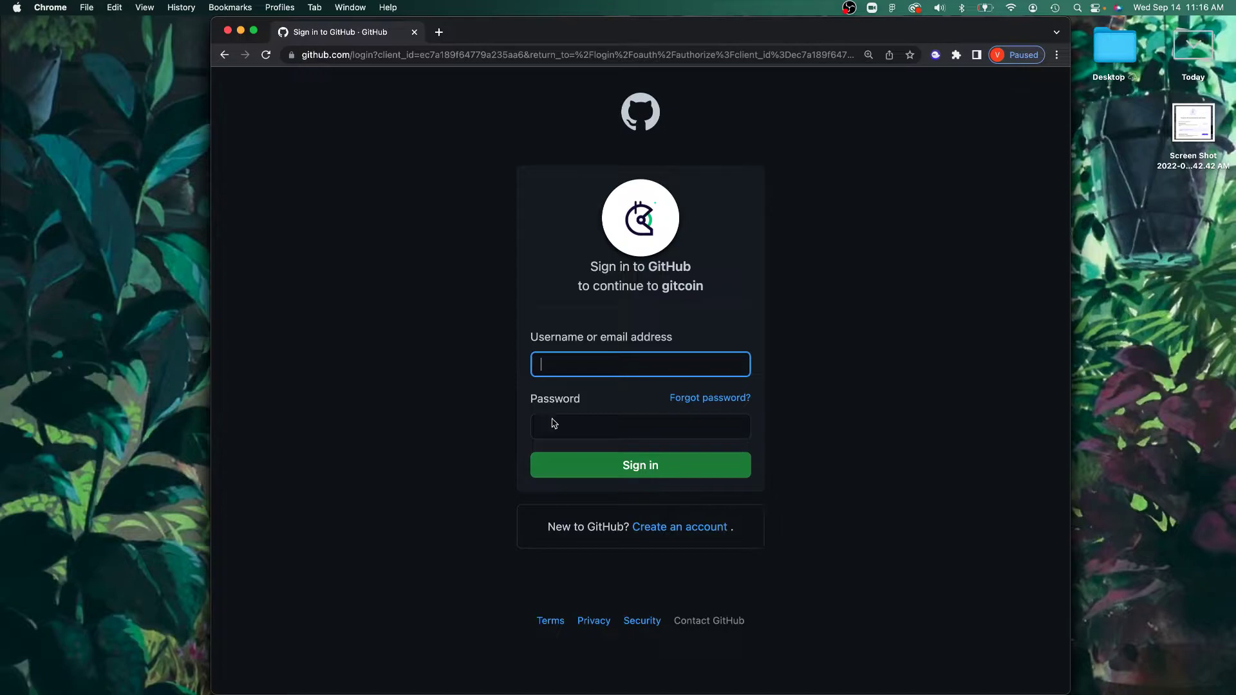
# Step: Fill the Join GitHub form with a chosen username, the e-mail address and the saved password
pyautogui.click(686, 529)
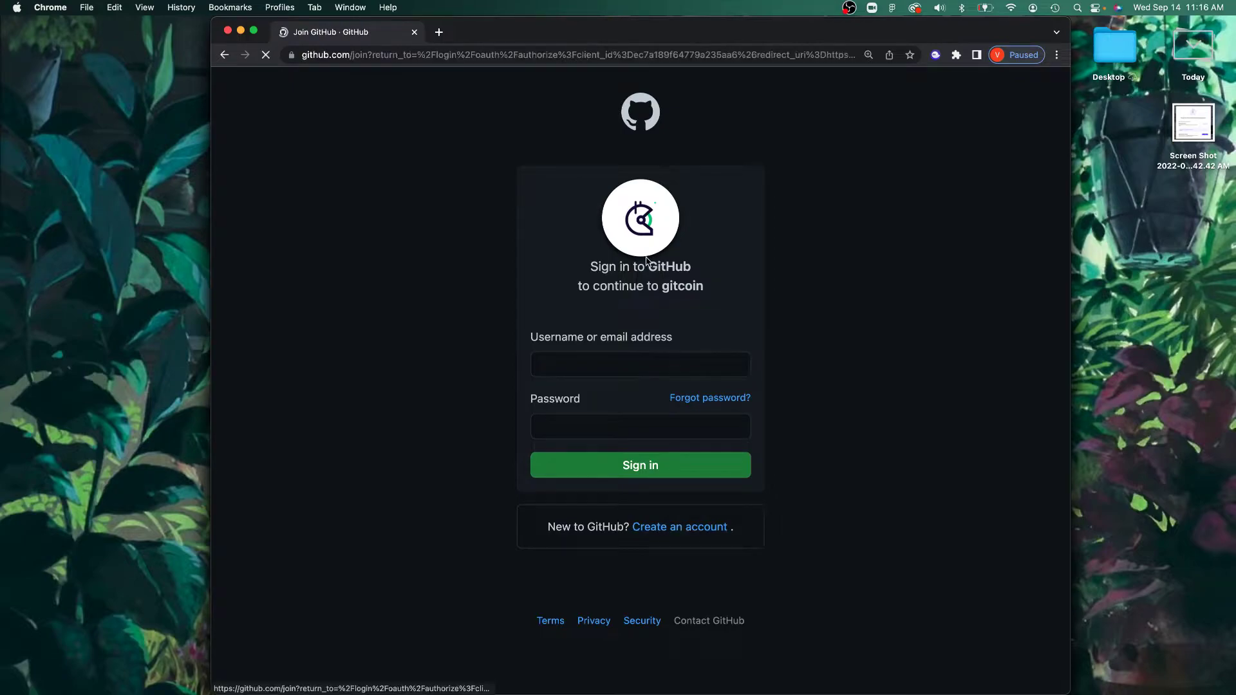
pyautogui.write('Meta')
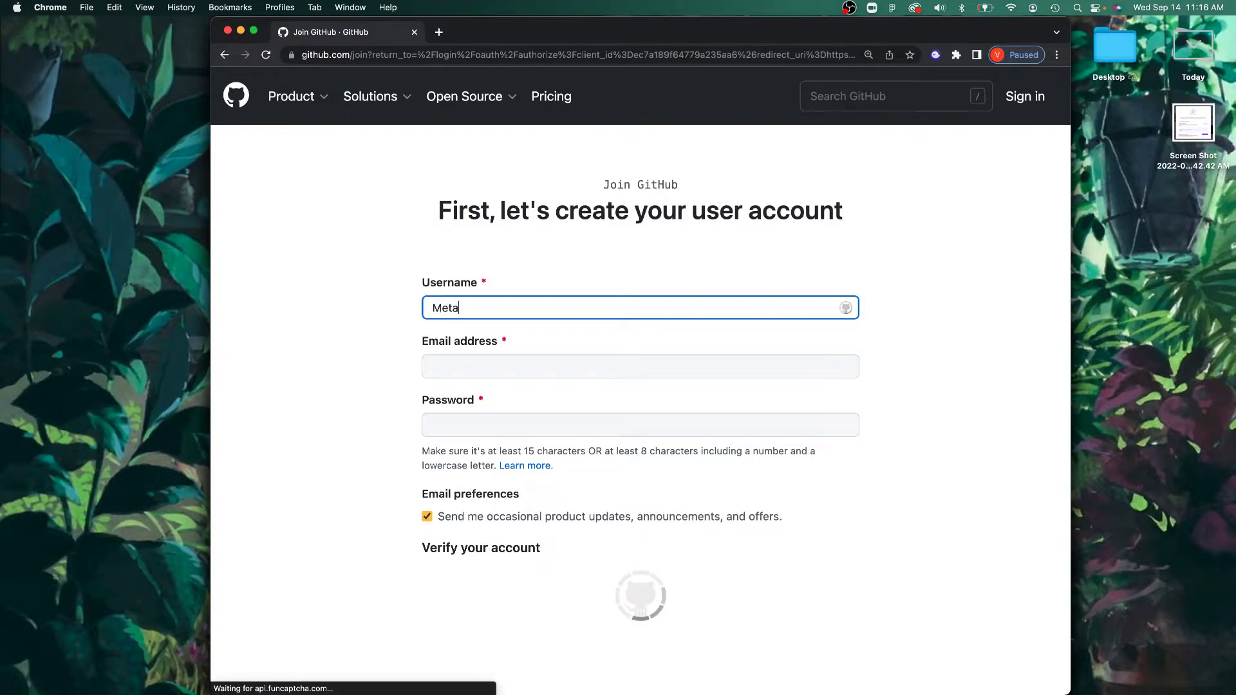
pyautogui.write('Giving')
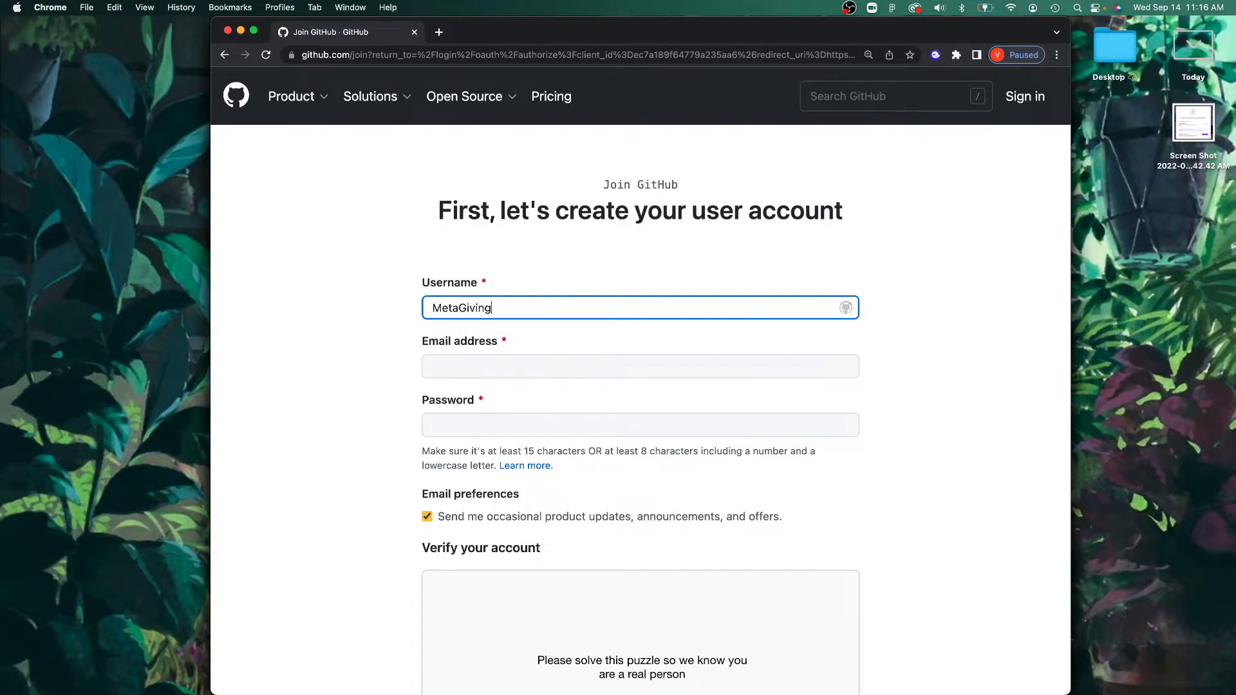
pyautogui.click(507, 364)
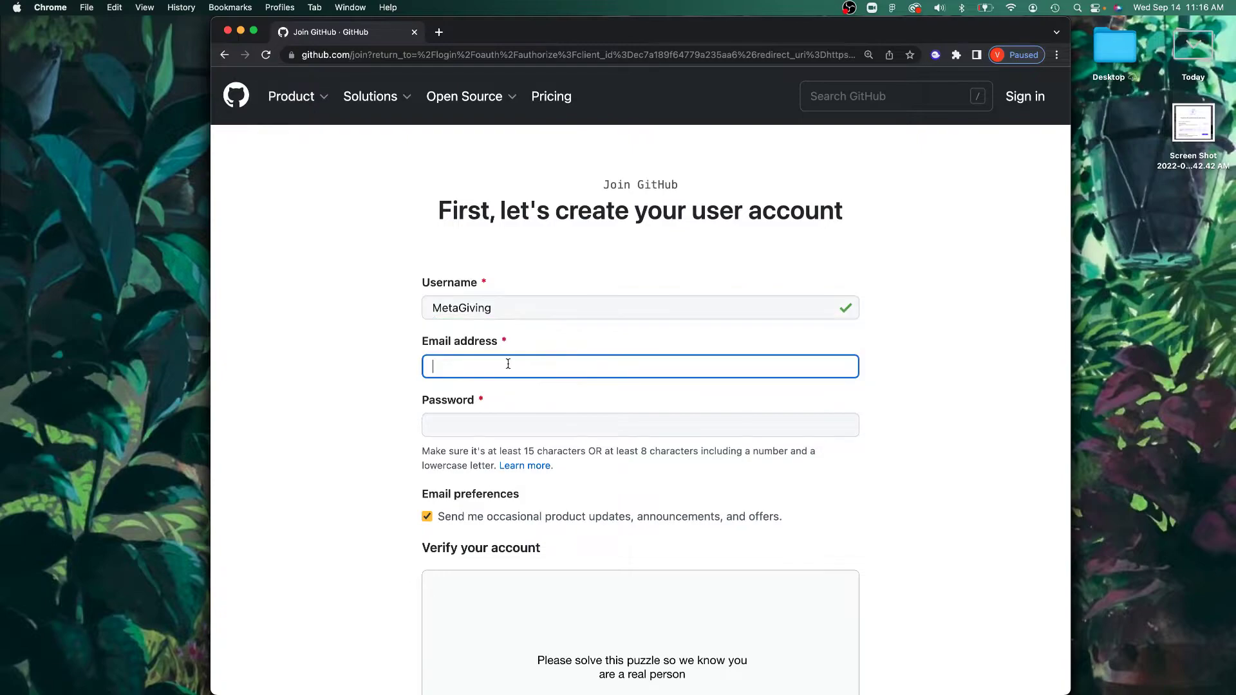
pyautogui.write('H')
pyautogui.press('BackSpace')
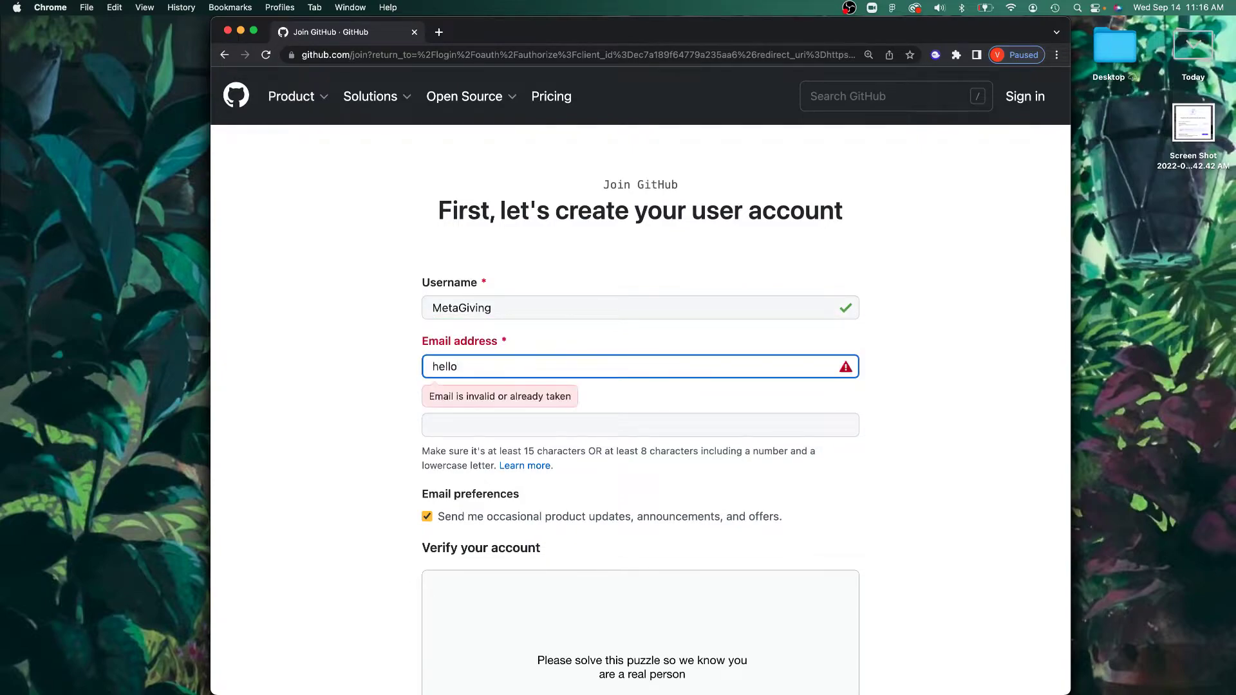
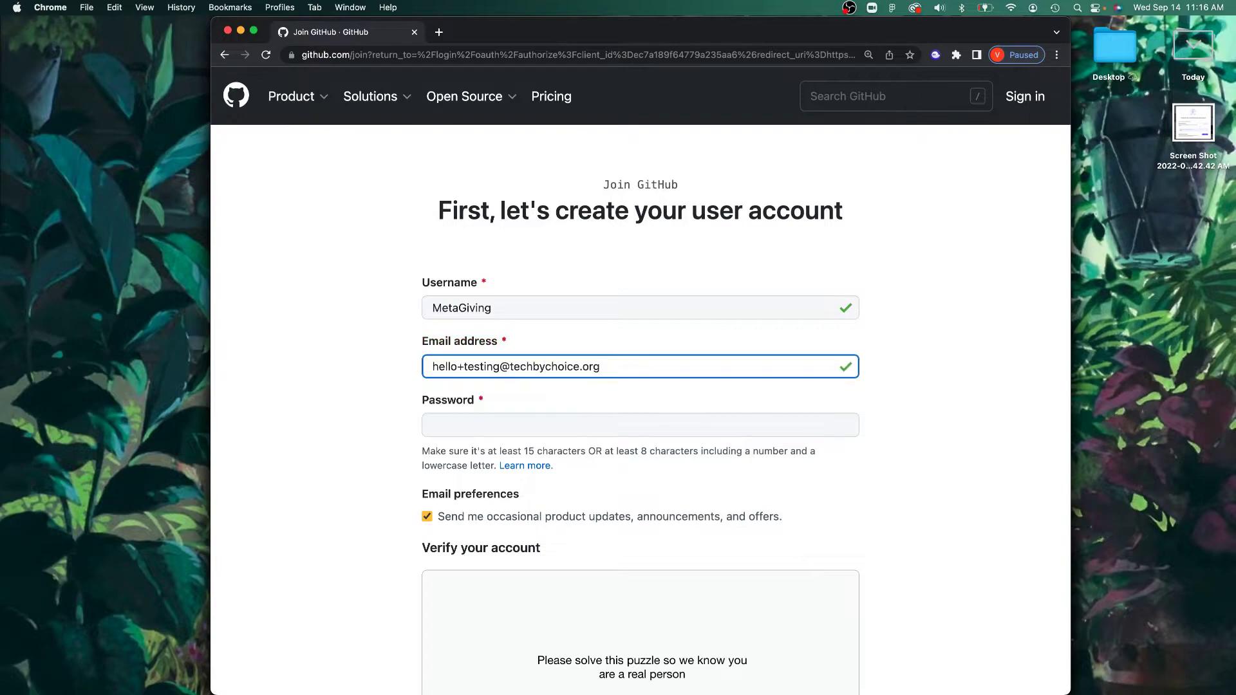
pyautogui.press('Tab')
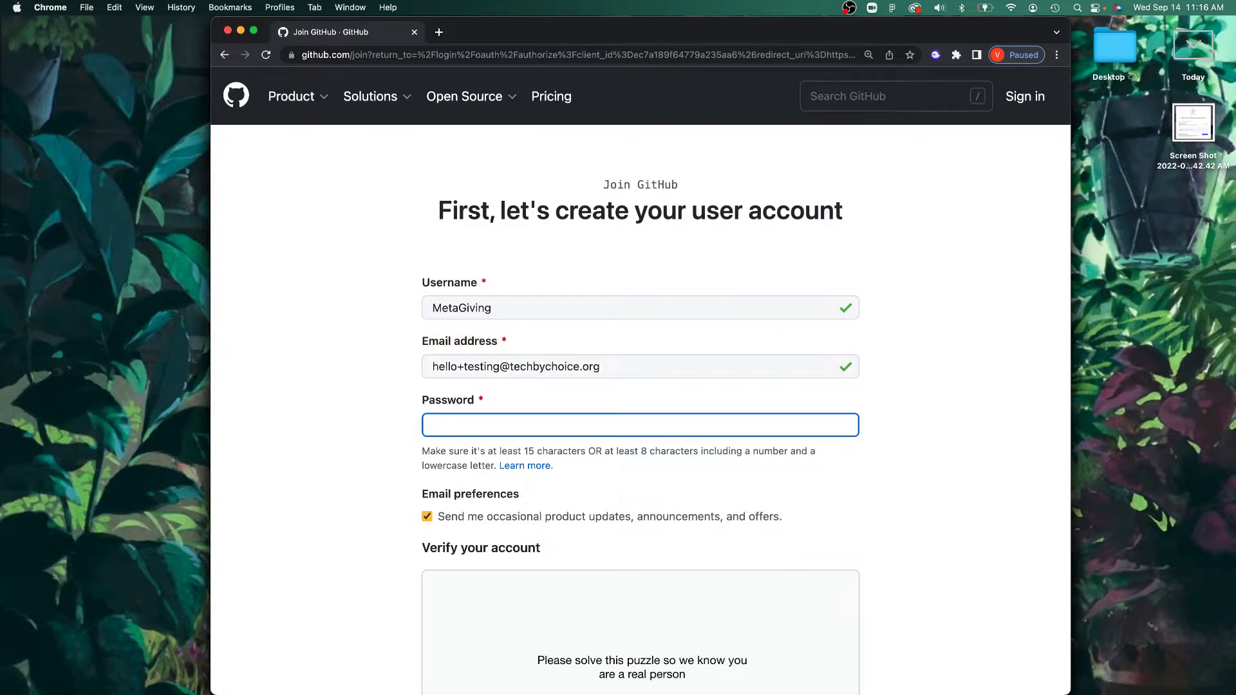
pyautogui.press('super+v')
pyautogui.scroll(-3, 489, 368)
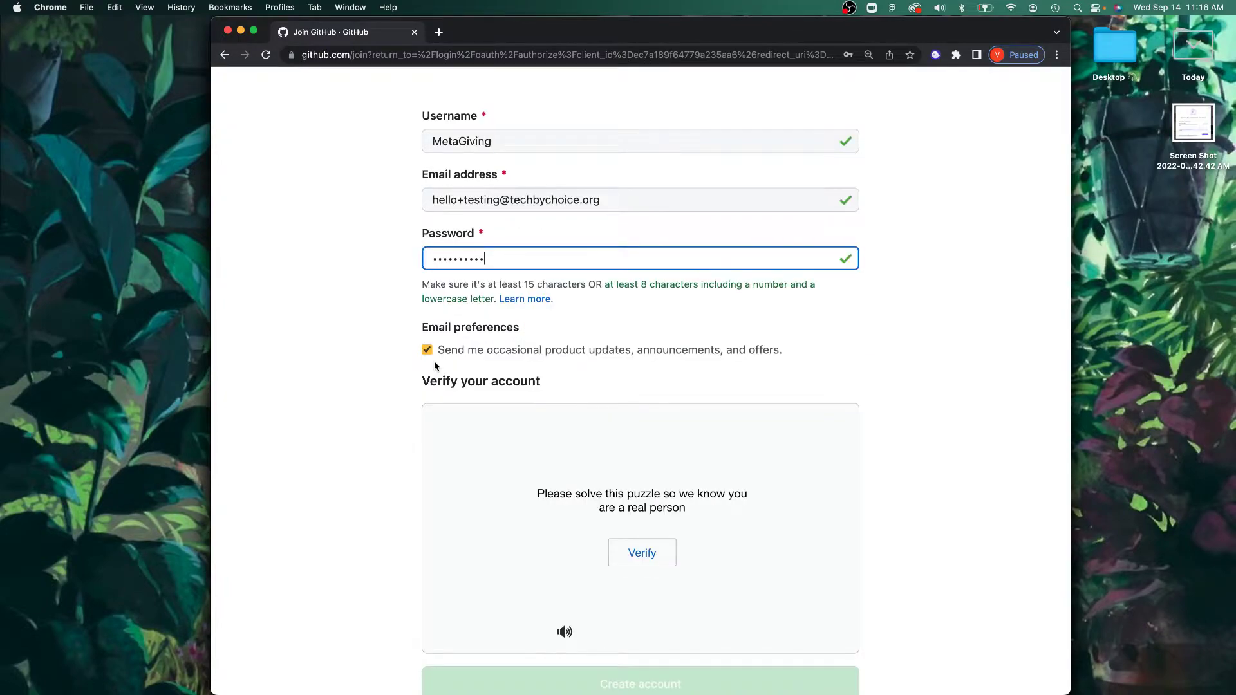
# Step: Opt out of product update emails, solve the spiral-galaxy verification puzzle, and create the account
pyautogui.click(430, 353)
pyautogui.scroll(-2, 554, 376)
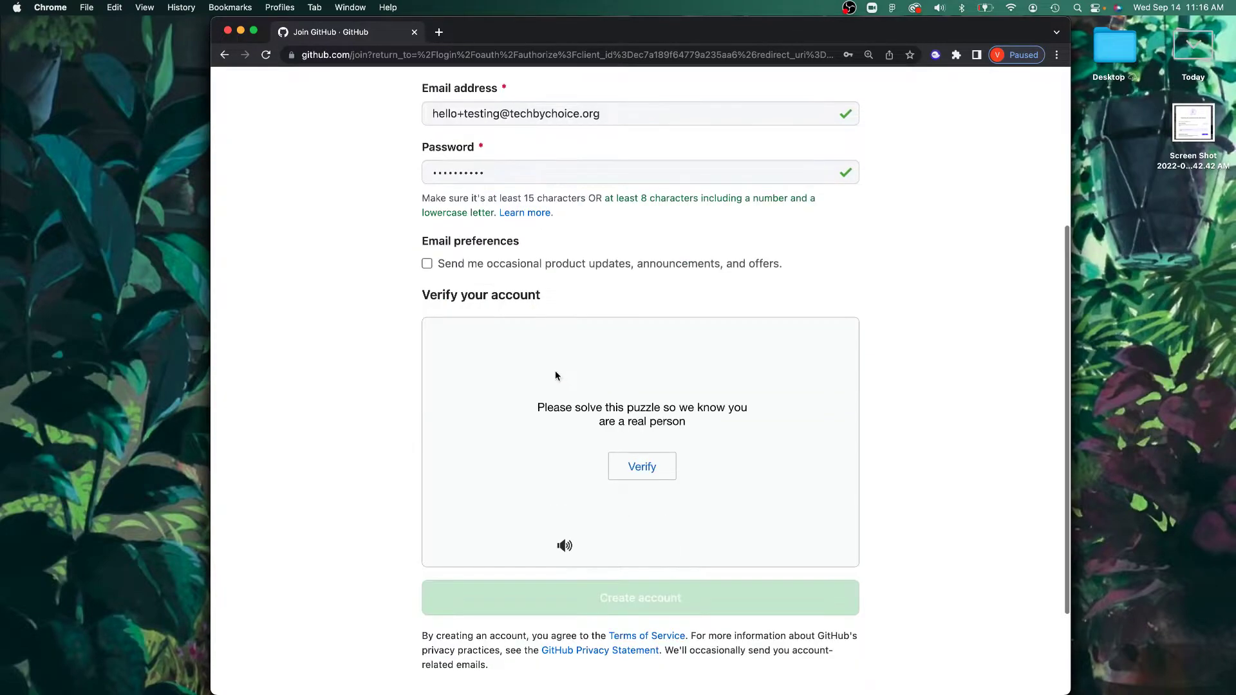
pyautogui.click(636, 469)
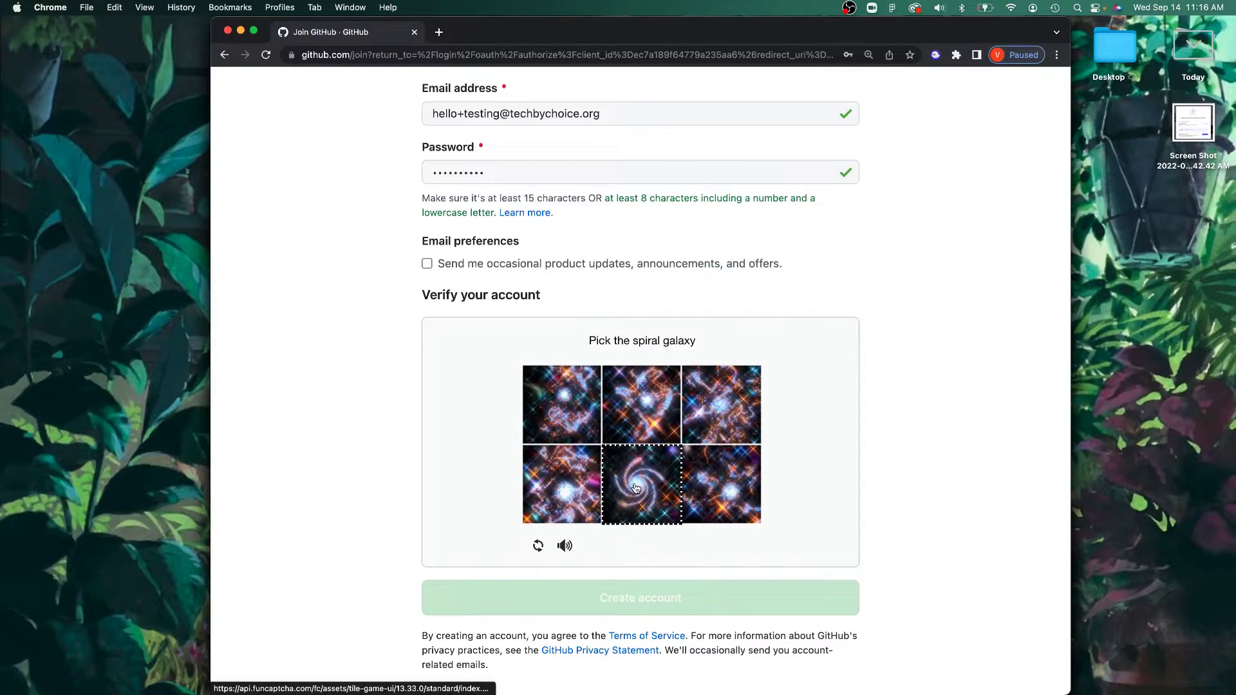
pyautogui.click(636, 488)
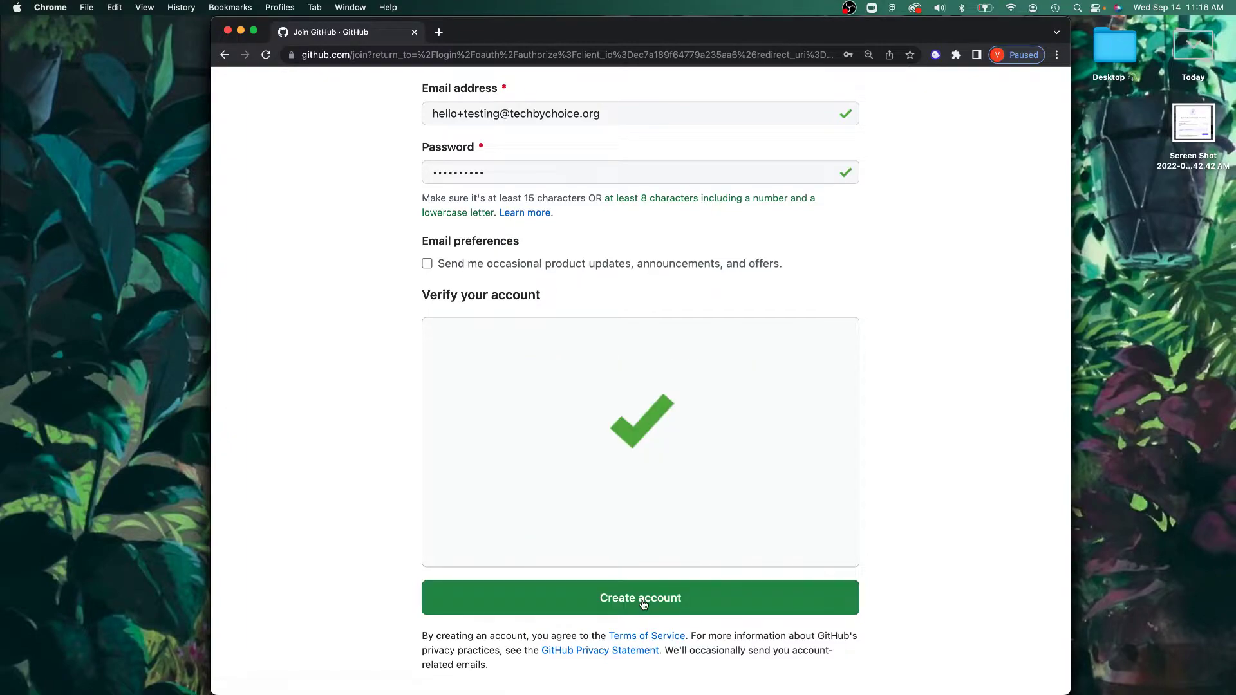
pyautogui.click(643, 603)
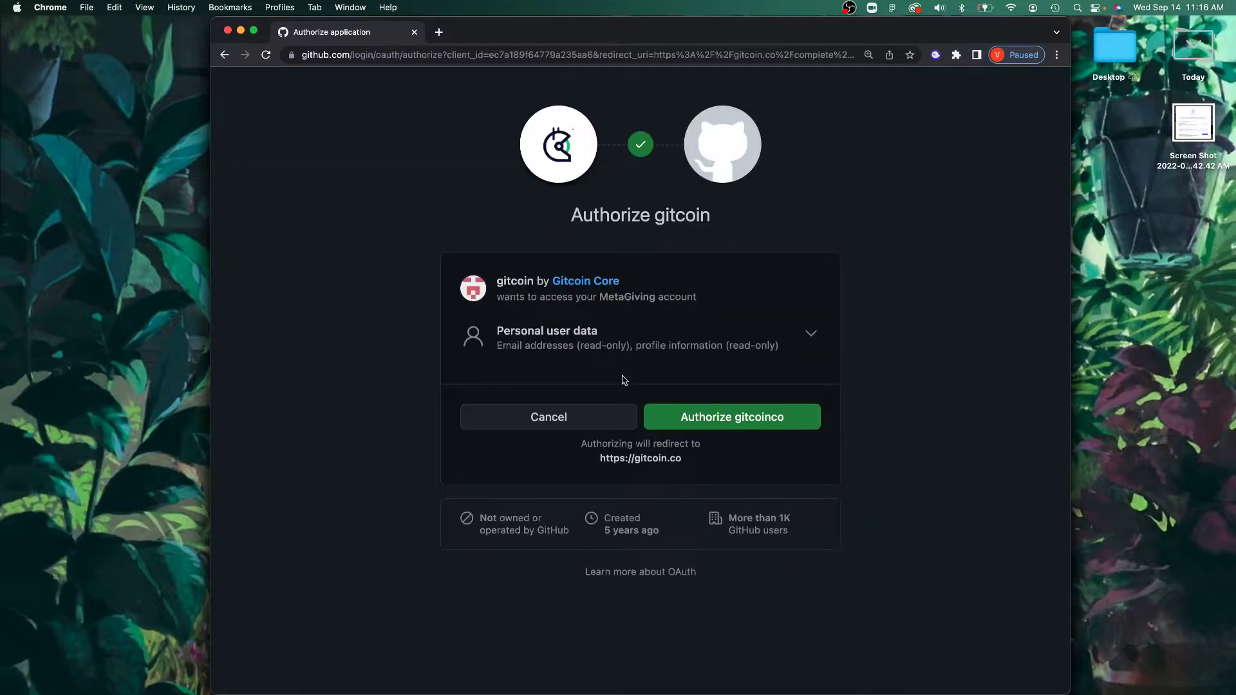
# Step: Authorize gitcoinco for the new GitHub account and go to Explore Grants
pyautogui.click(713, 426)
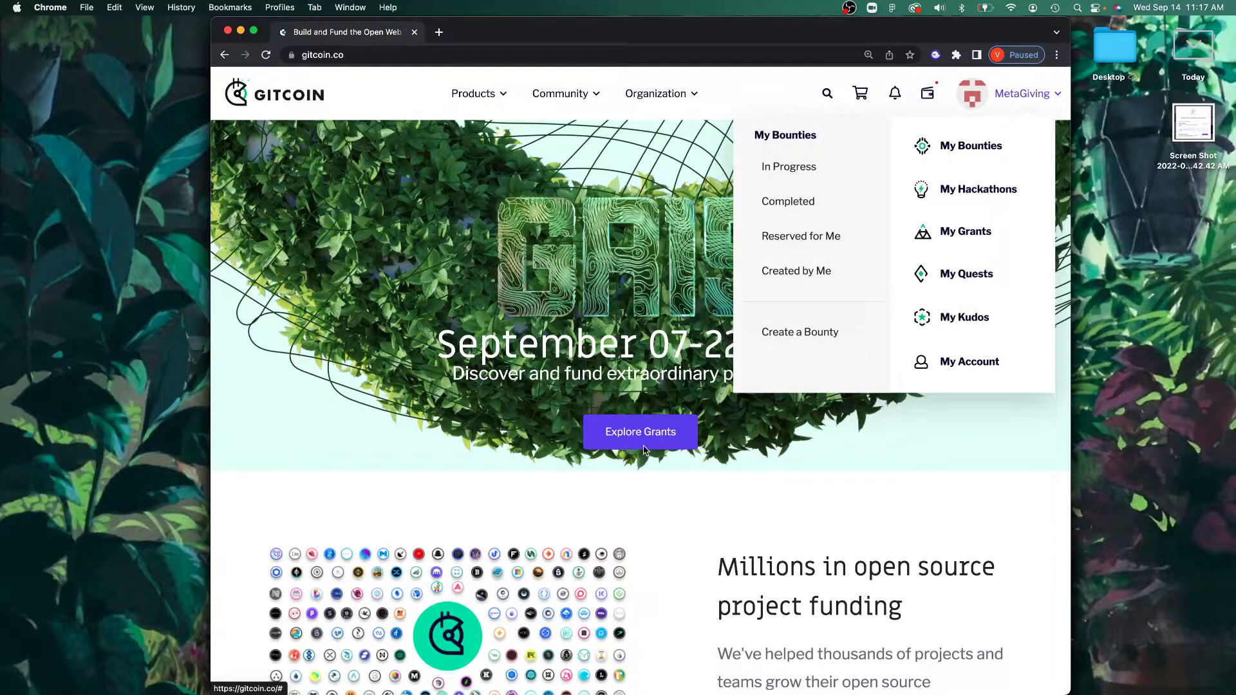
pyautogui.click(643, 444)
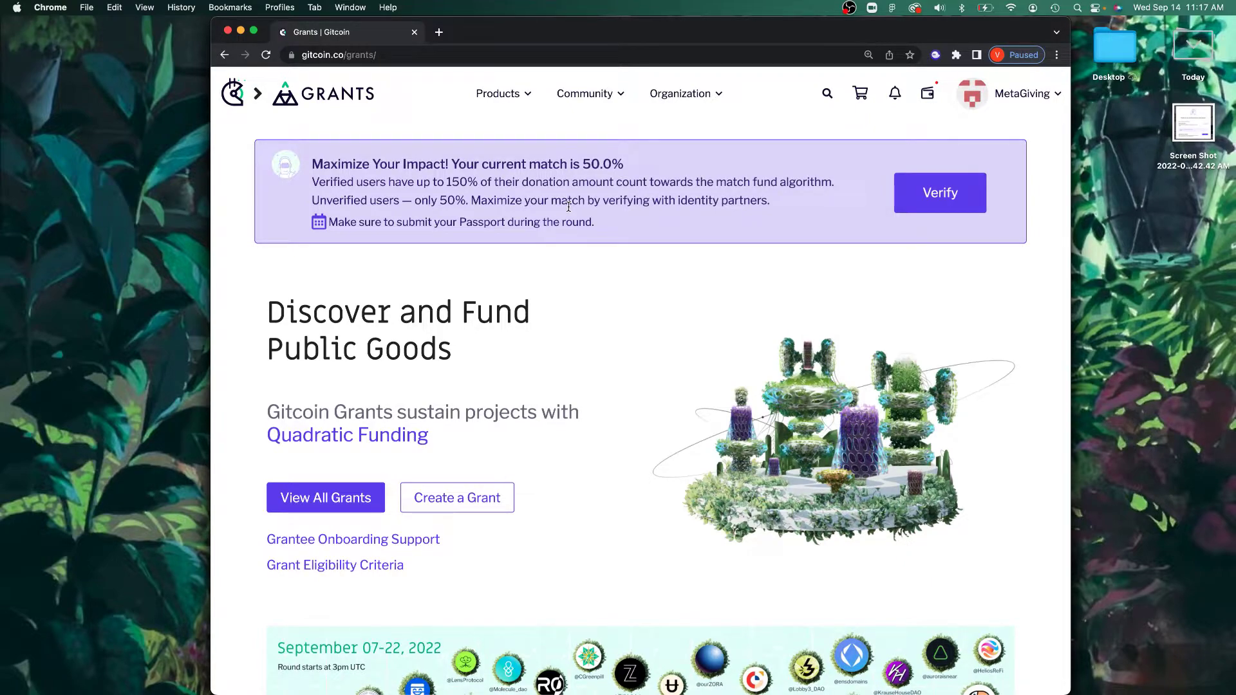
# Step: Open the Trust Bonus tab through Verify in the 'Maximize Your Impact' banner
pyautogui.click(964, 188)
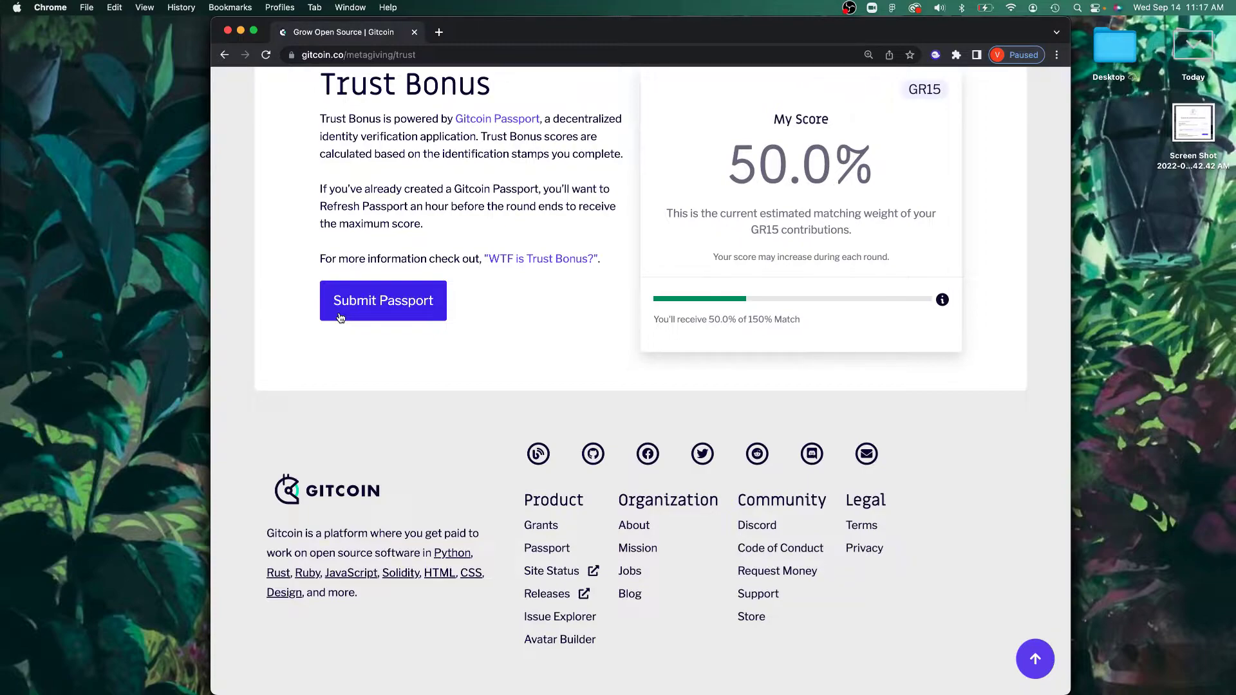
# Step: Begin the Passport submission and open MetaMask's install site in a new tab
pyautogui.click(340, 317)
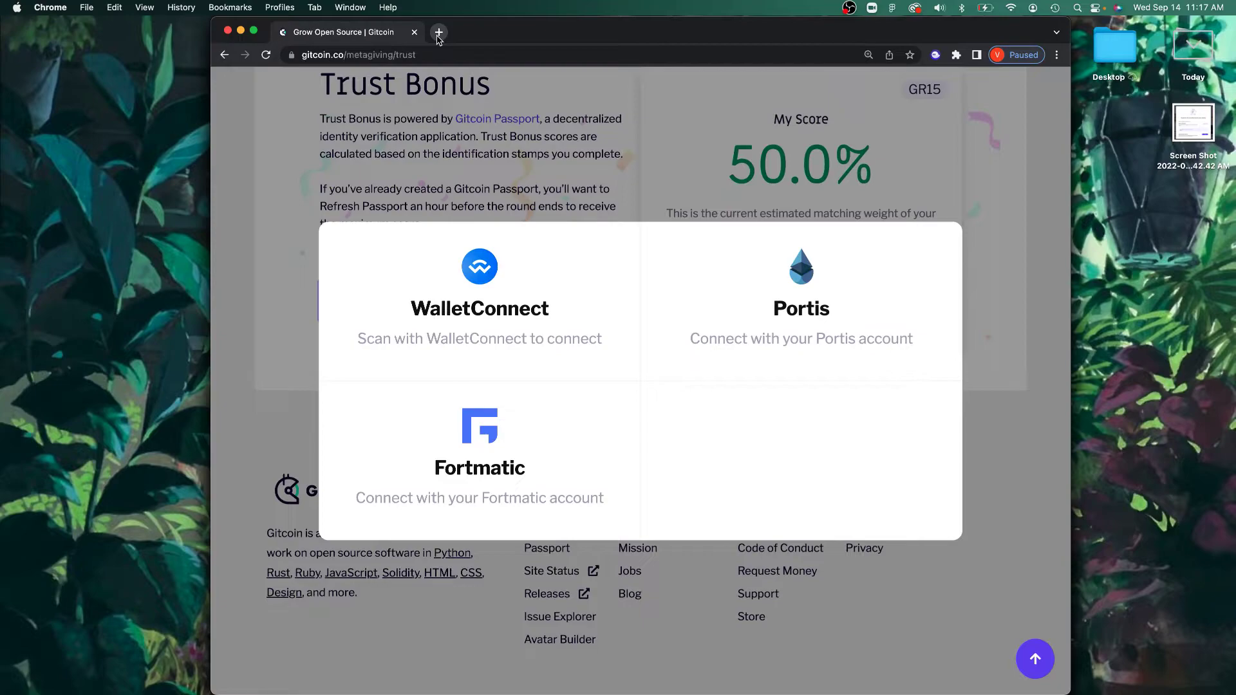
pyautogui.click(438, 35)
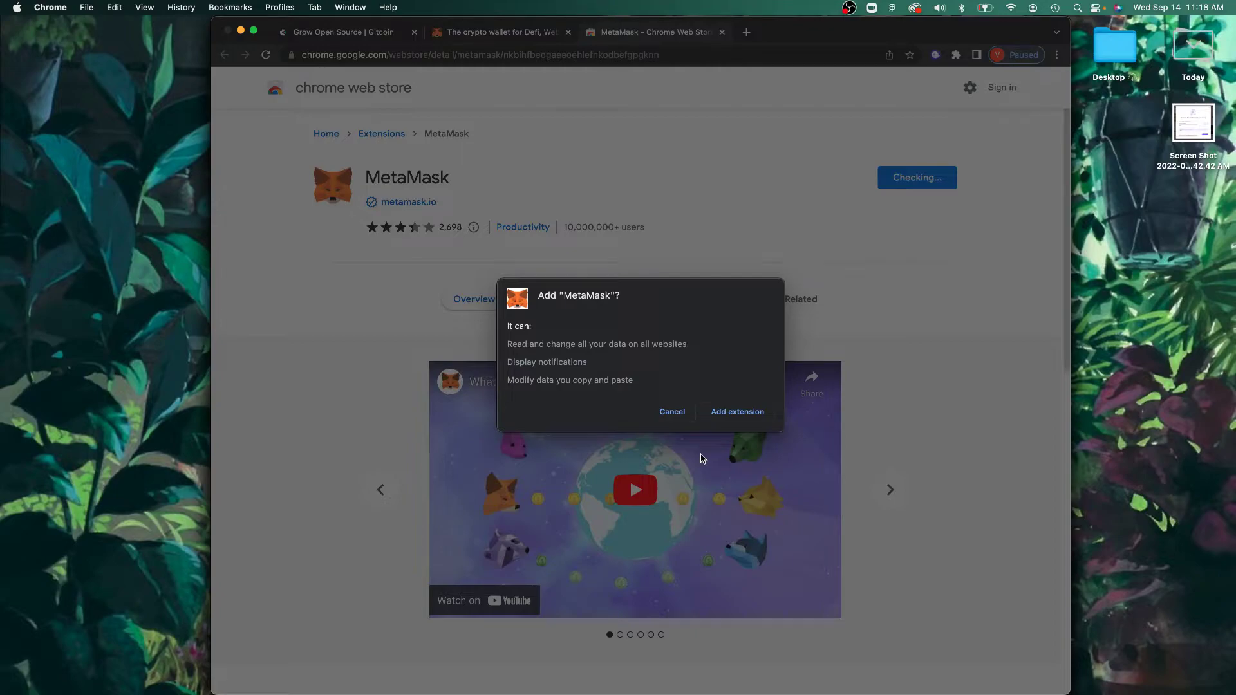
# Step: Add the MetaMask extension to Chrome and begin wallet password setup
pyautogui.click(726, 410)
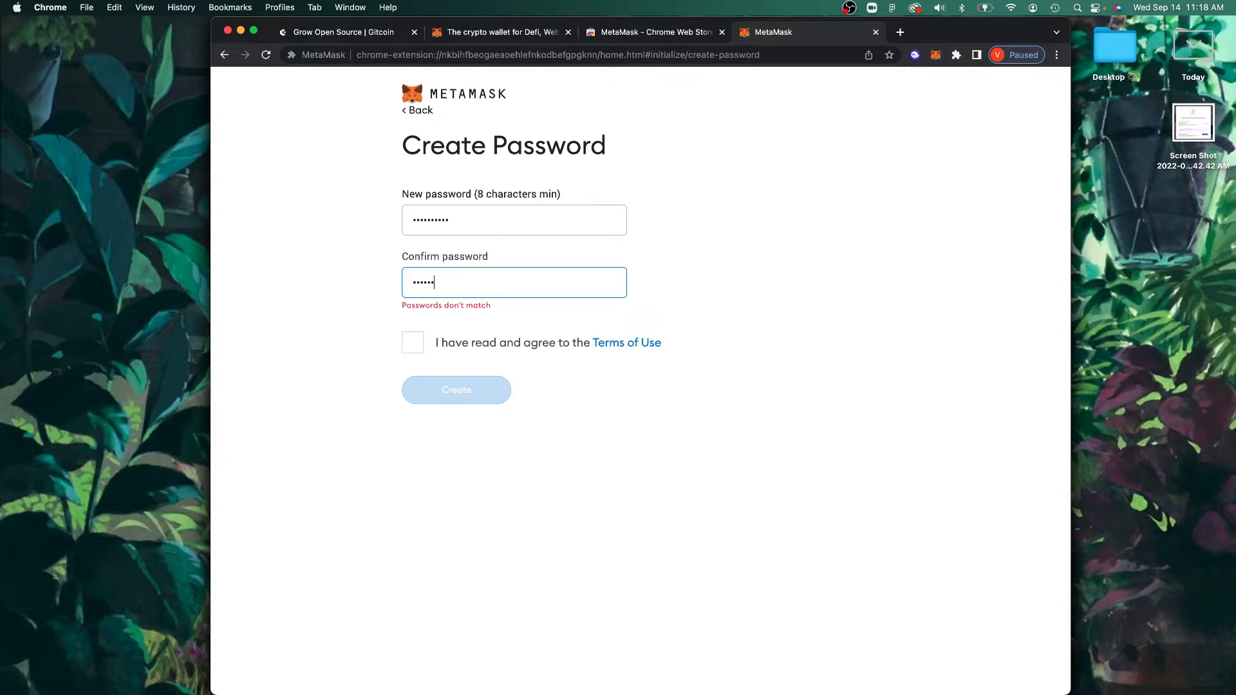
# Step: Create the MetaMask wallet with the confirmed password and accepted Terms of Use
pyautogui.click(435, 380)
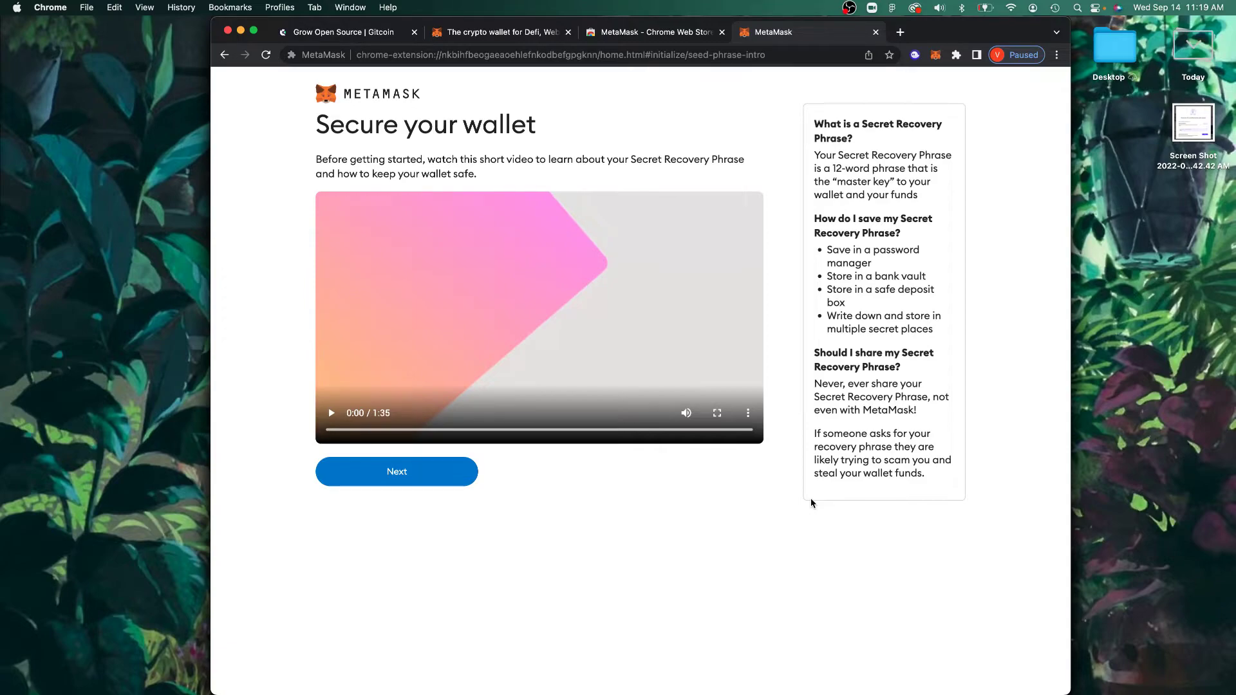
# Step: Reveal the Secret Recovery Phrase, then select its words in order to confirm it
pyautogui.click(359, 482)
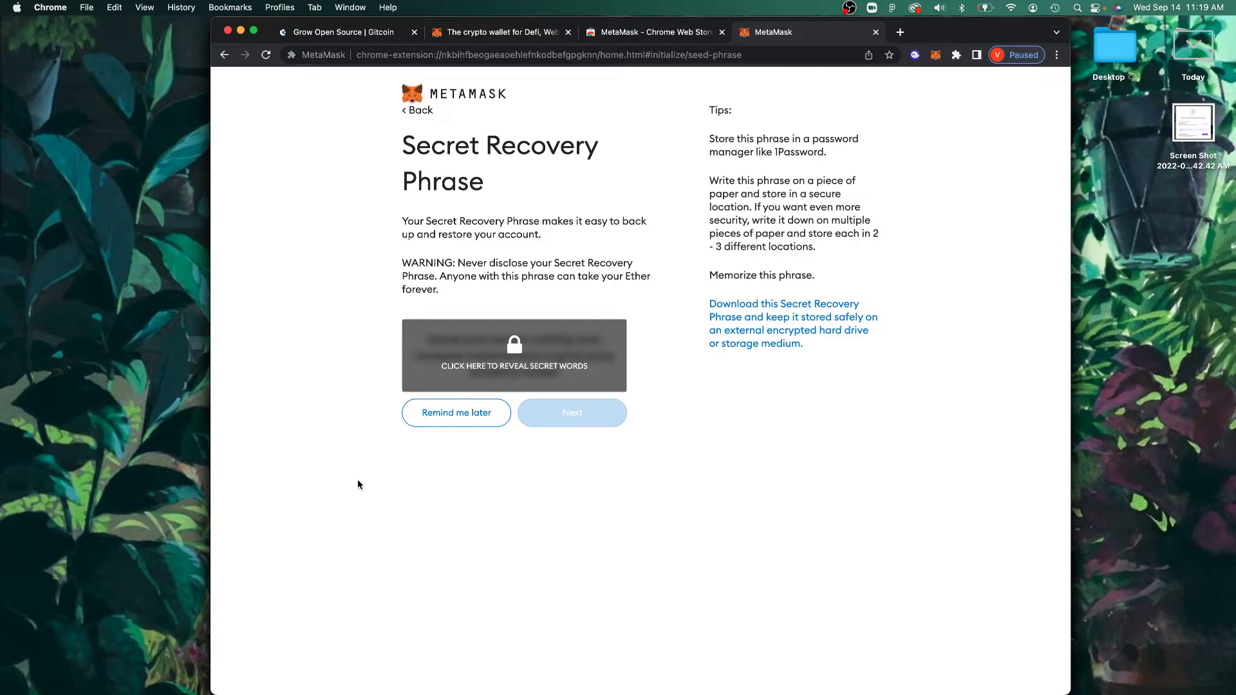
pyautogui.click(527, 375)
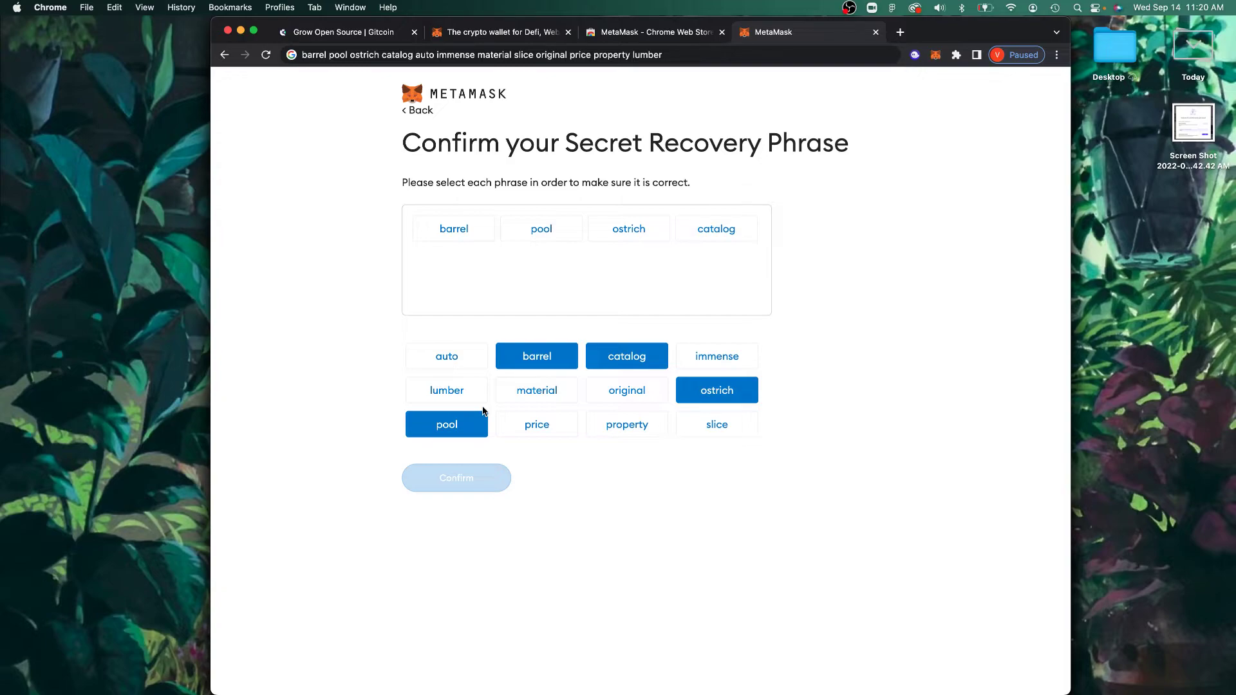
pyautogui.click(447, 356)
pyautogui.click(717, 356)
pyautogui.click(537, 390)
pyautogui.click(717, 424)
pyautogui.click(627, 390)
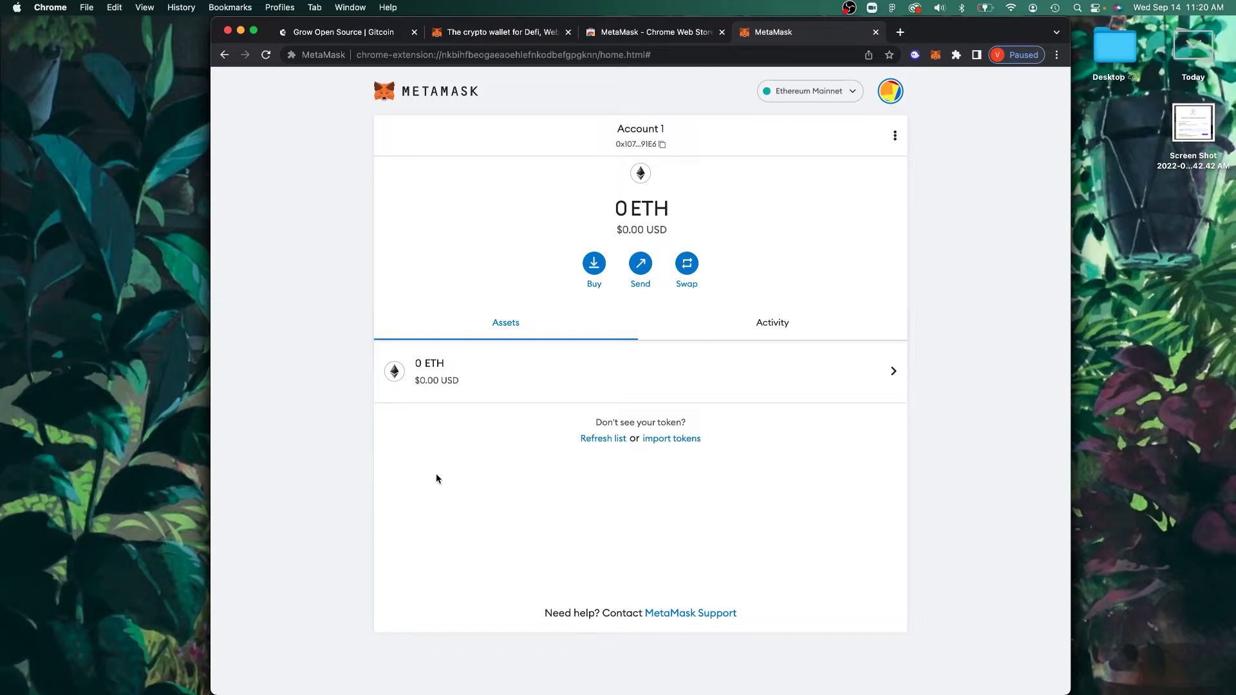
# Step: Copy Account 1's address from the MetaMask wallet
pyautogui.click(639, 147)
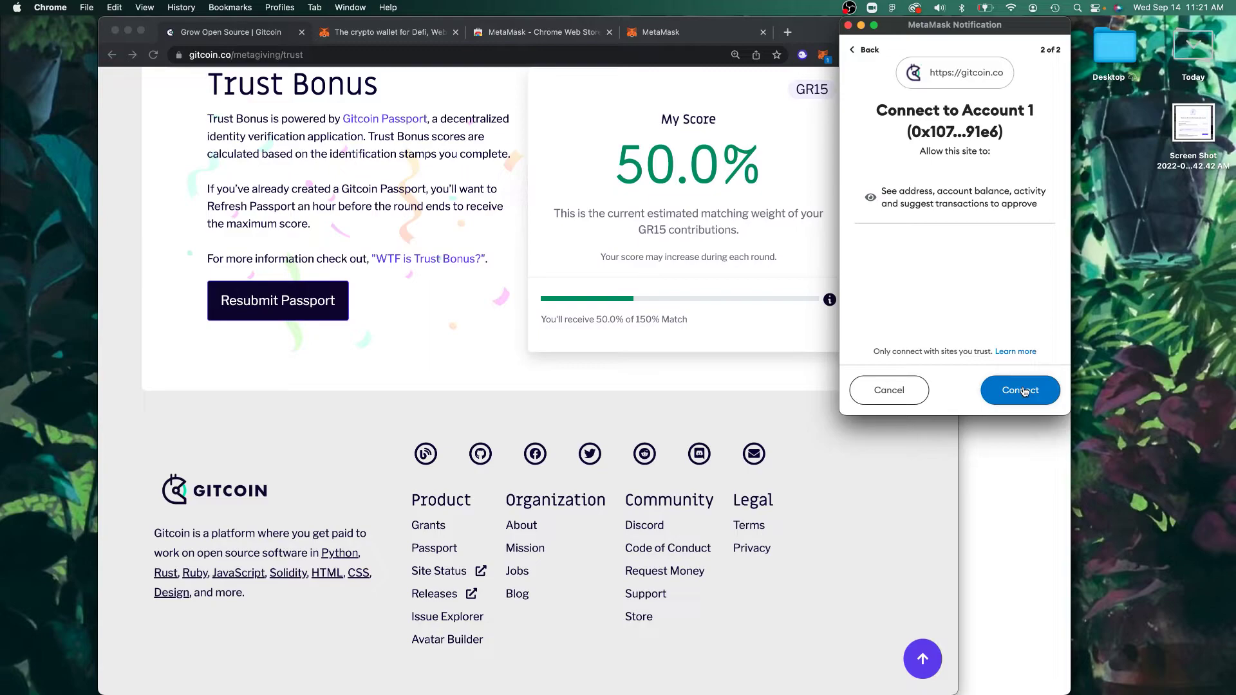
# Step: Approve connecting Account 1 to gitcoin.co in the MetaMask notification
pyautogui.click(1022, 390)
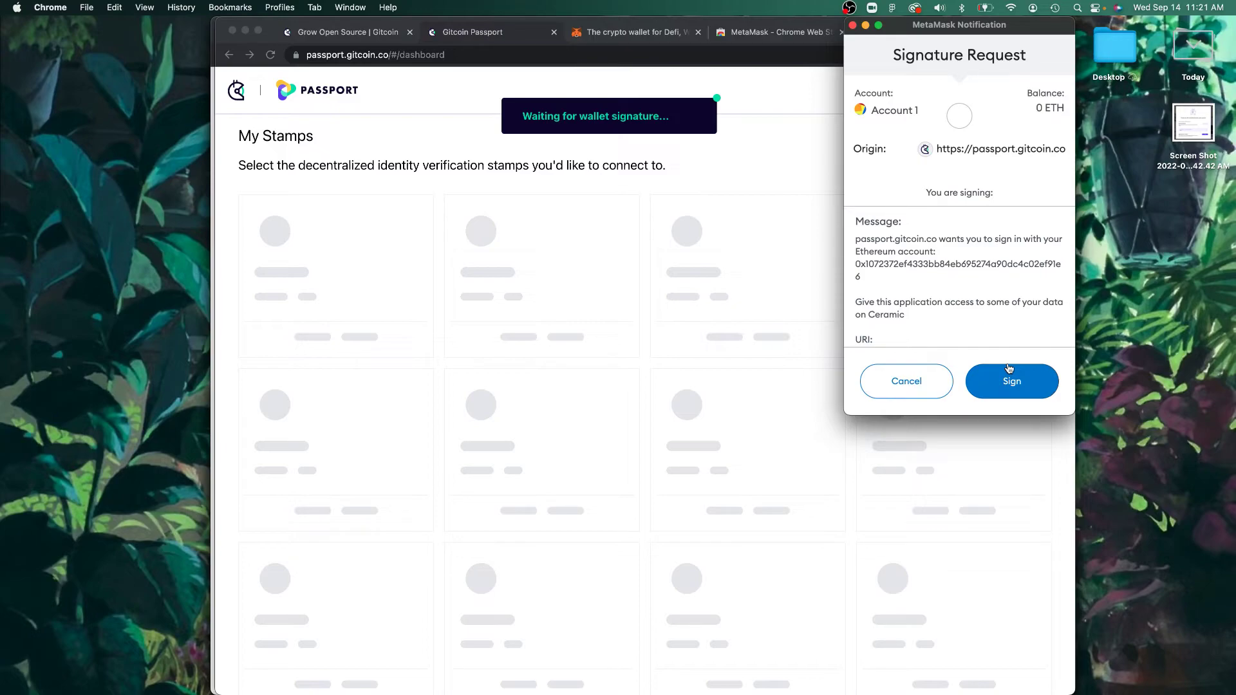
# Step: Sign the MetaMask signature request from passport.gitcoin.co to log in to Passport
pyautogui.click(1009, 369)
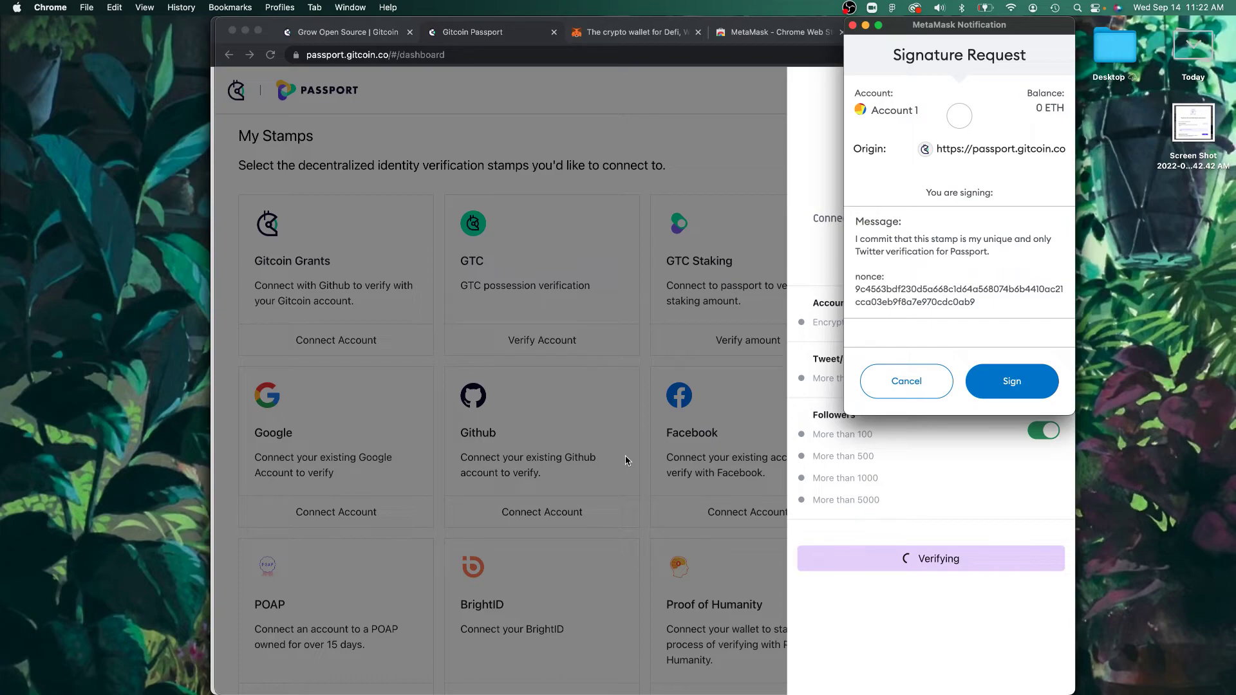
# Step: Sign the MetaMask message committing the Twitter stamp verification
pyautogui.click(998, 387)
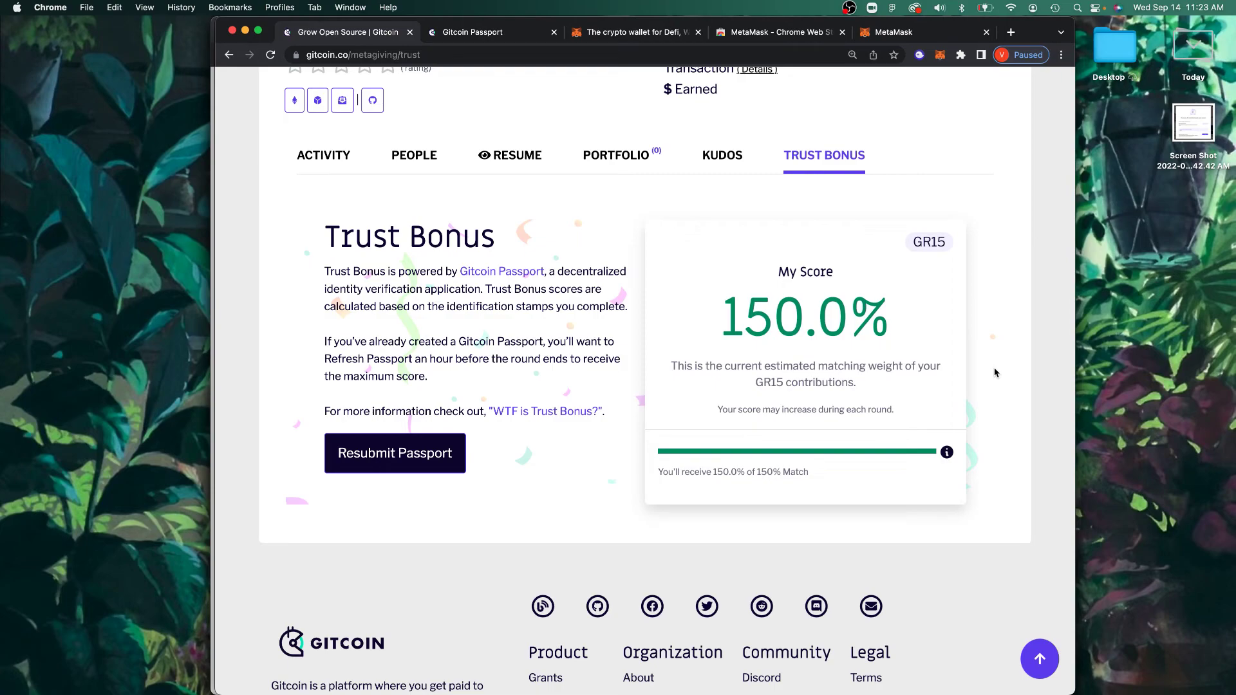
# Step: Highlight the 150.0% GR15 Trust Bonus score on the Trust Bonus tab
pyautogui.tripleClick(906, 312)
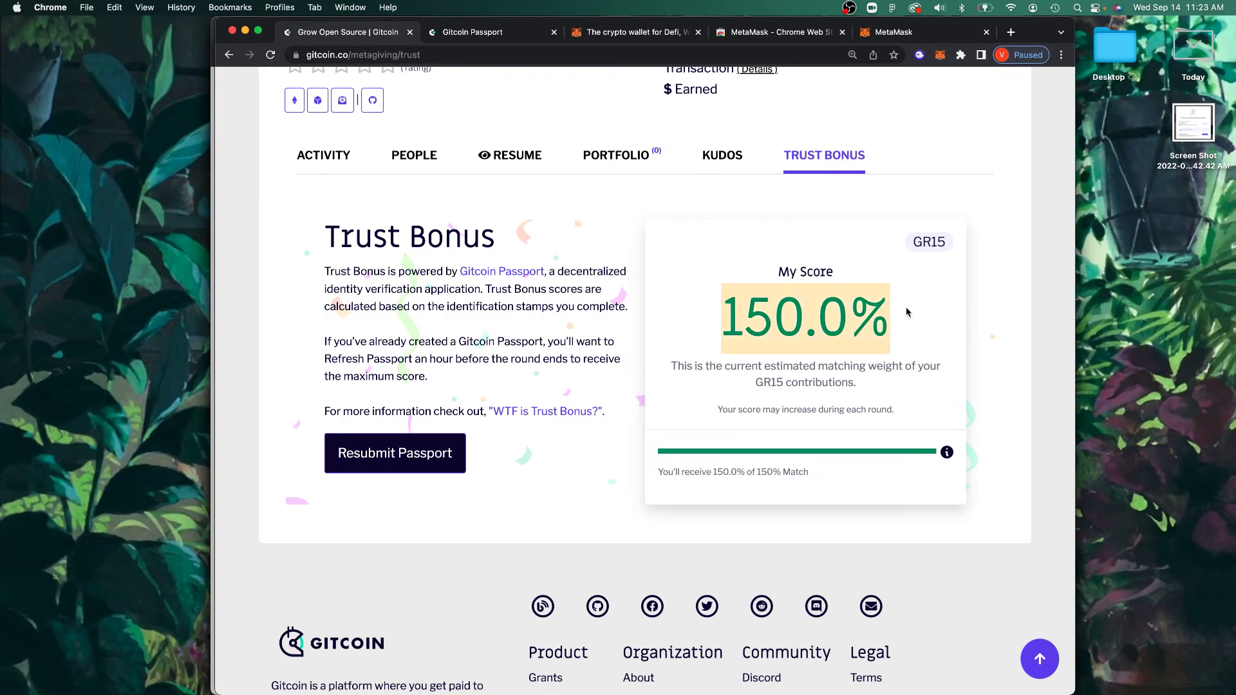